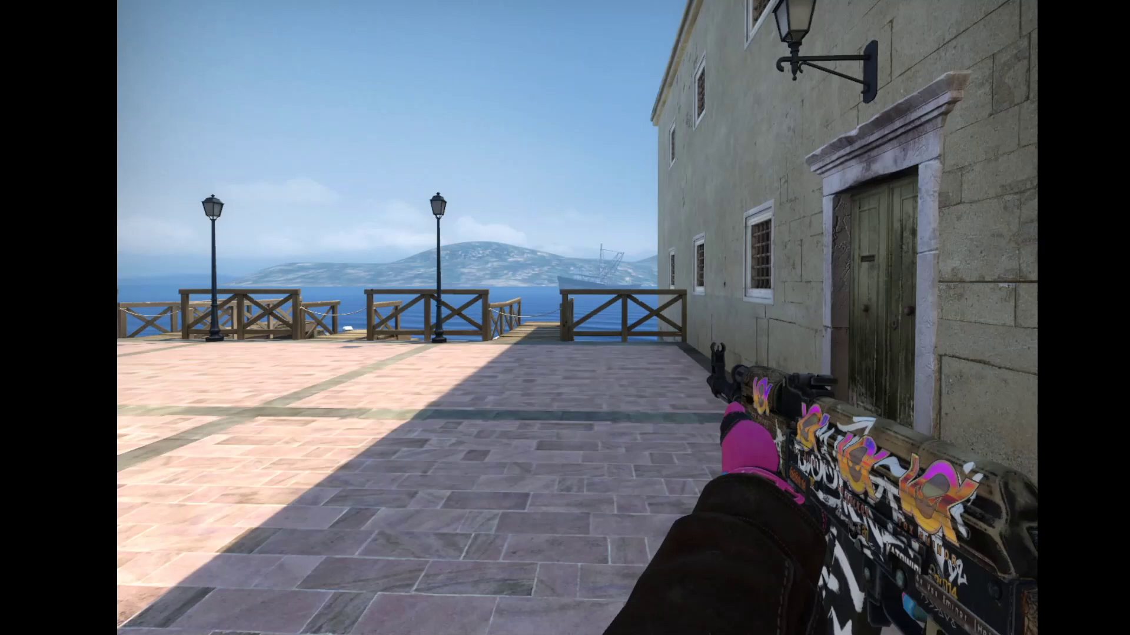
key("3")
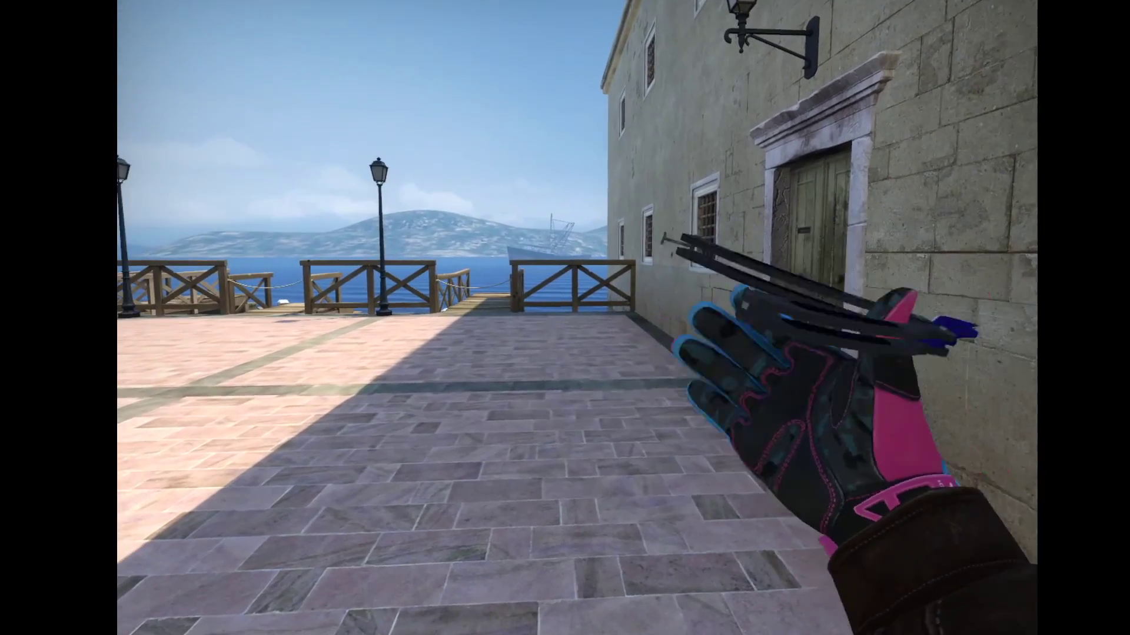
key("f")
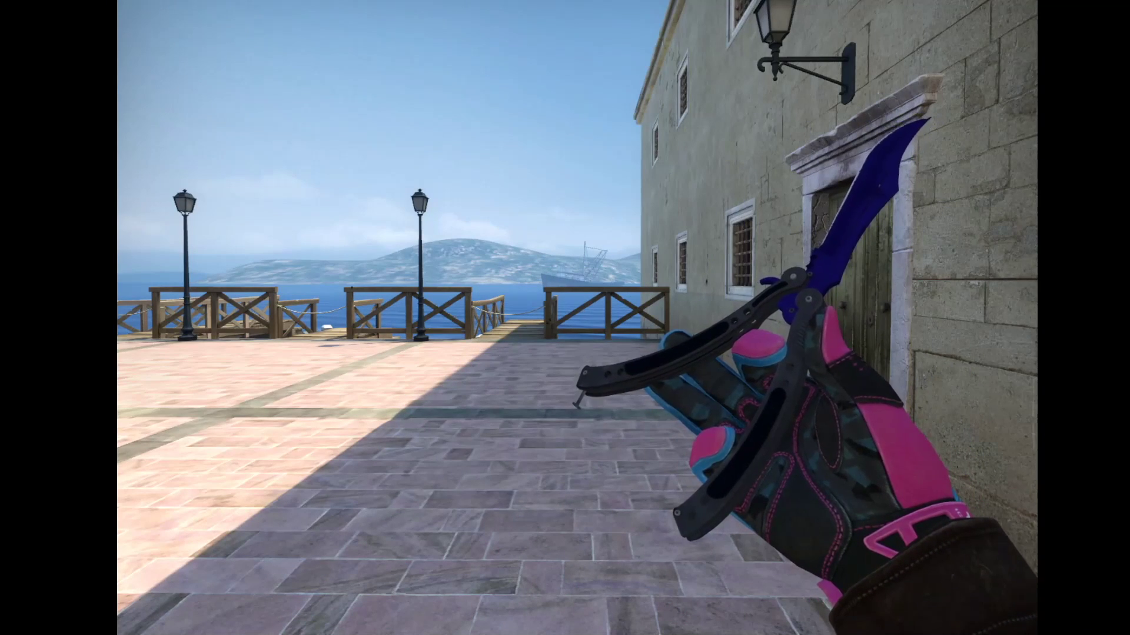
key("1")
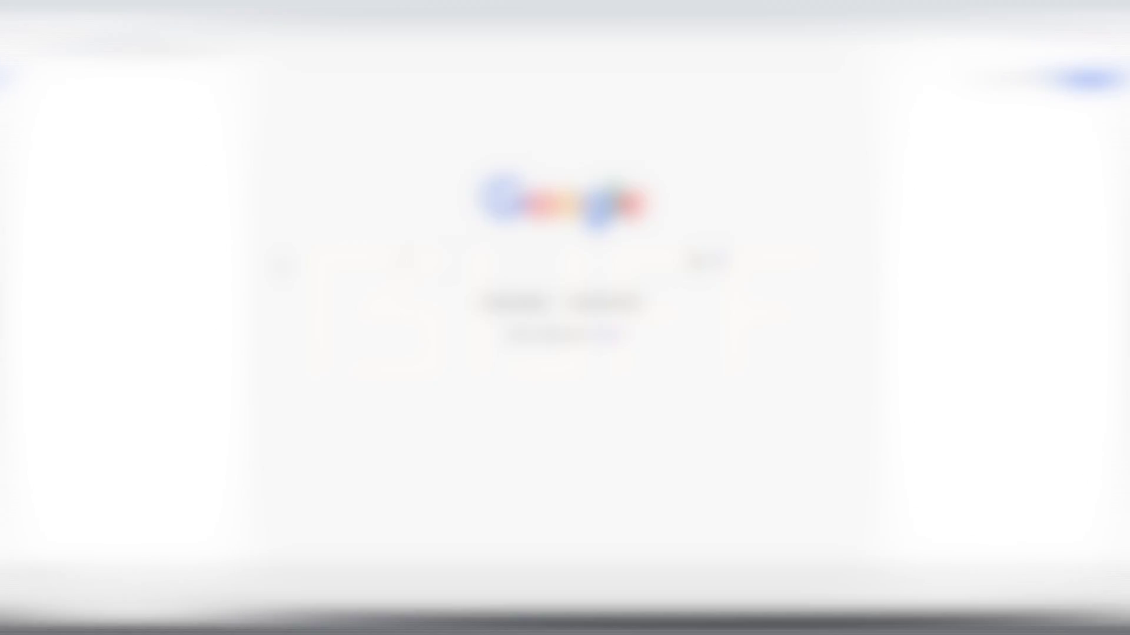
Go to buff.163.com in the web browser and open the new-account registration form
left_click(153, 28)
type("buff.163.")
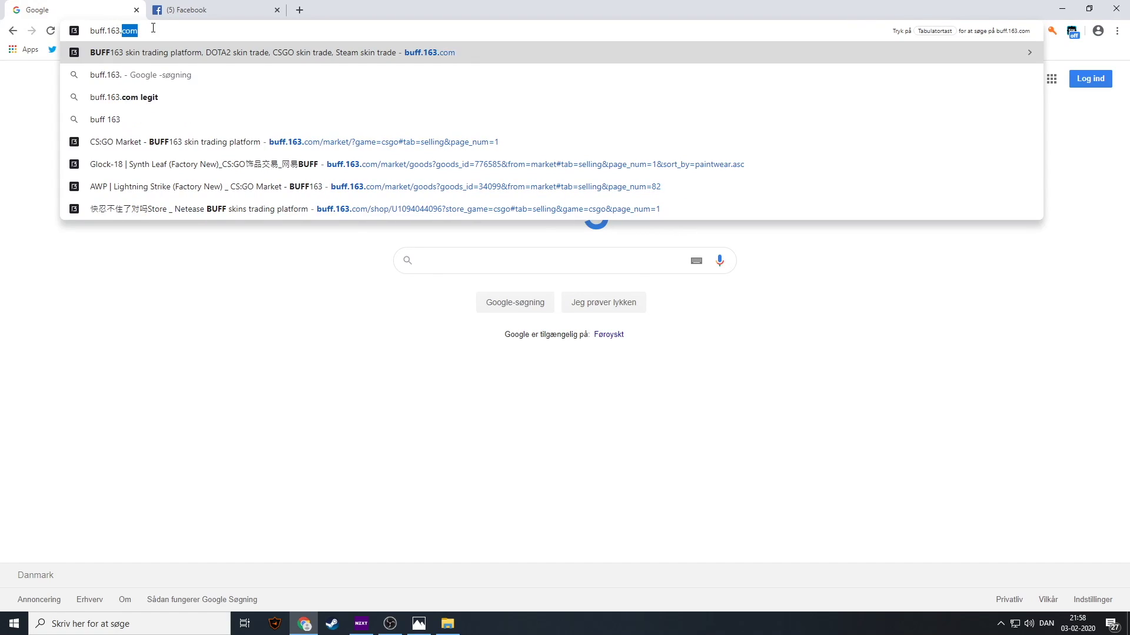
key("Return")
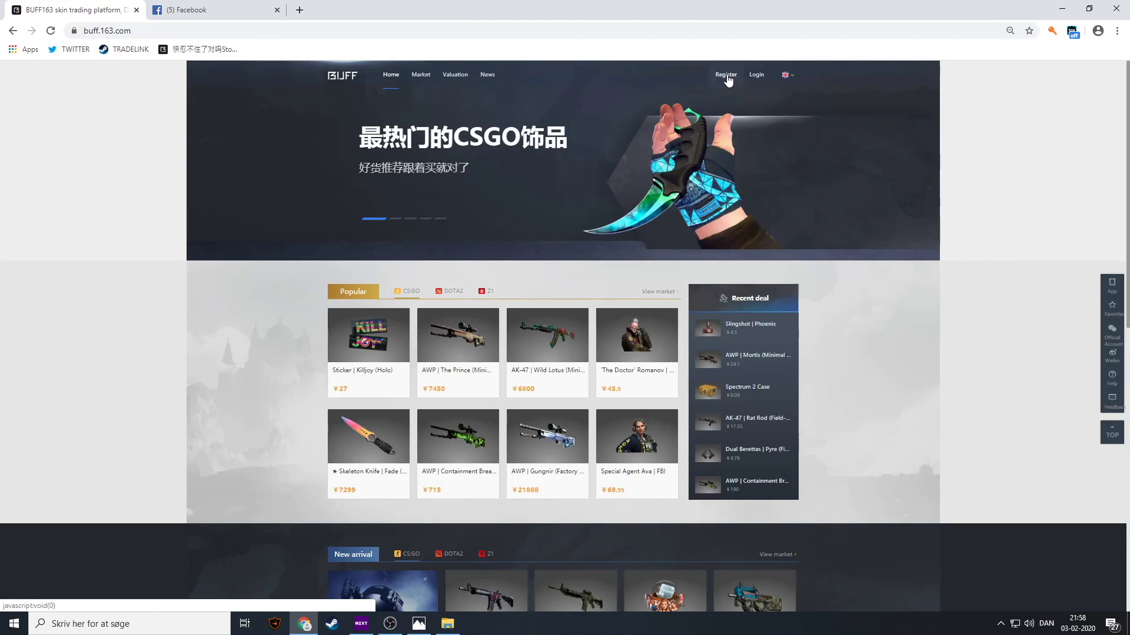
left_click(726, 75)
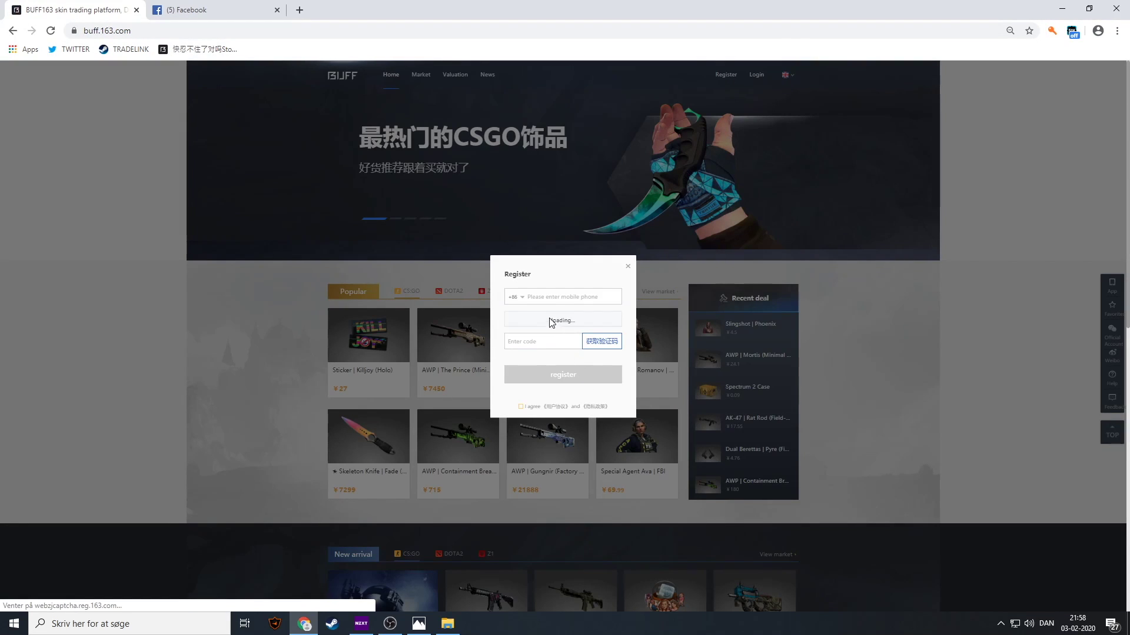
Set the country code of the mobile phone number to +45 in the registration form
left_click(523, 308)
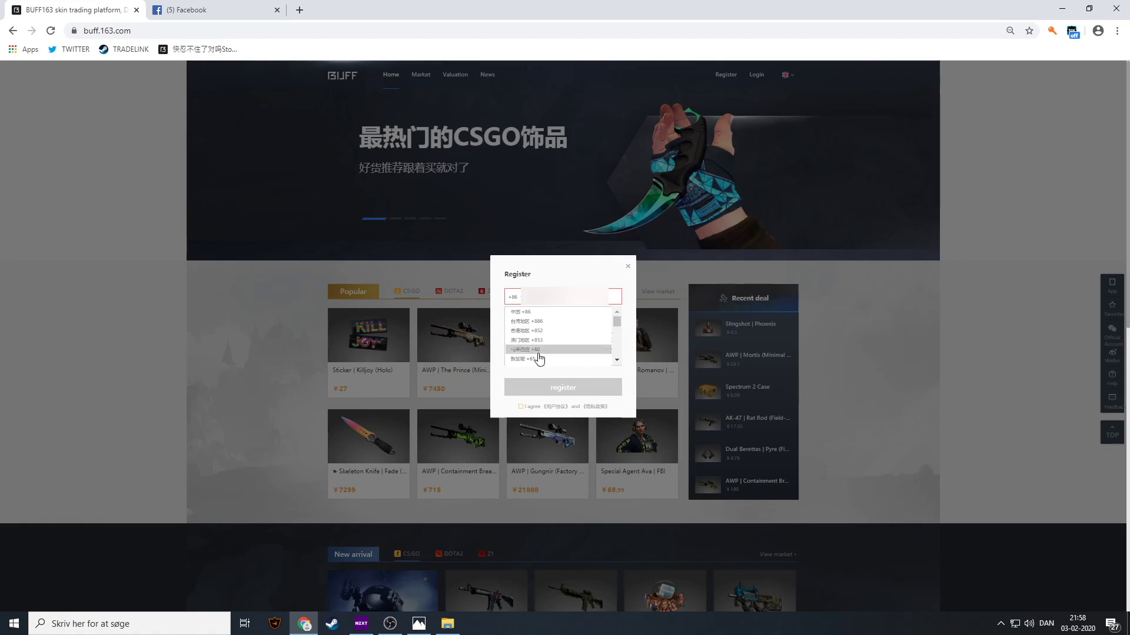
scroll(542, 340, "down", 3)
scroll(621, 333, "down", 1)
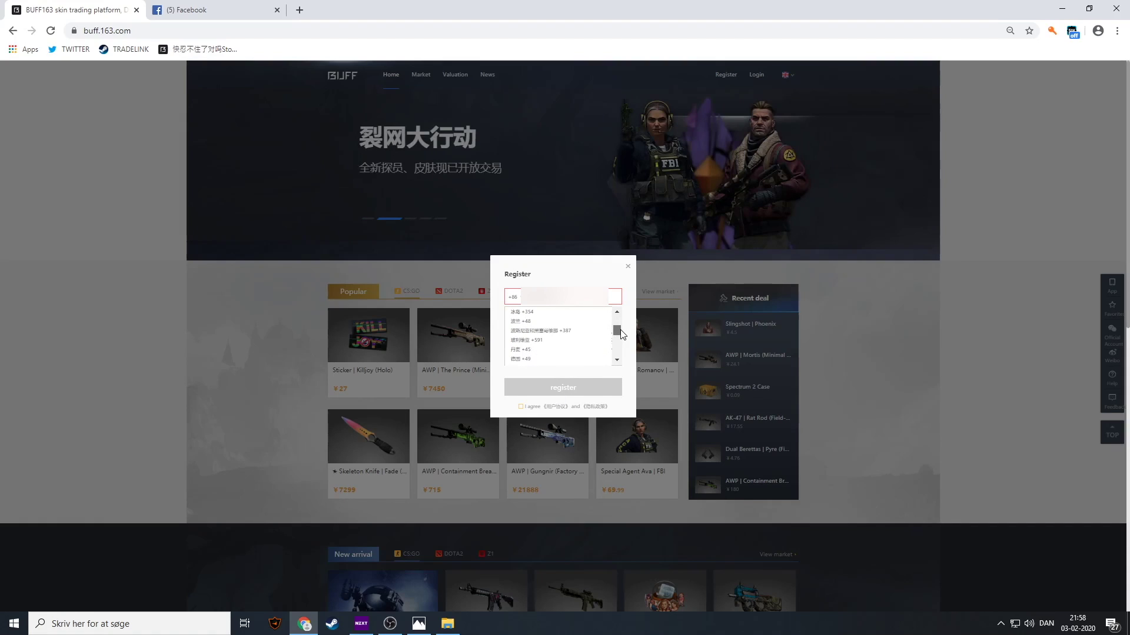
left_click(538, 349)
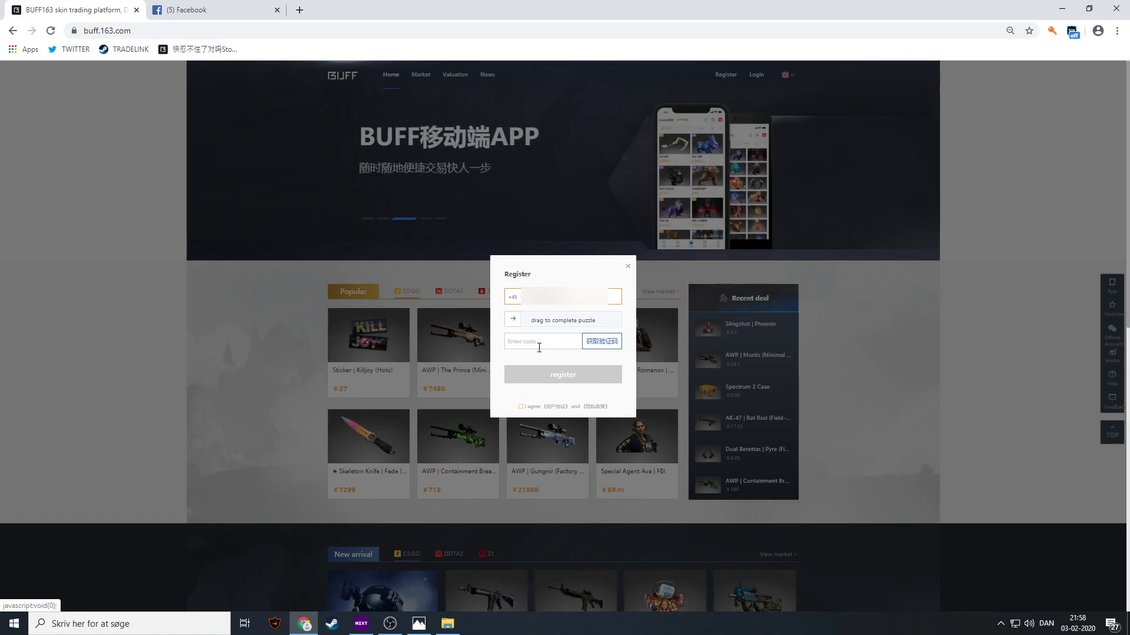
Complete the slider puzzle in the registration form and request the phone verification code
left_click(519, 324)
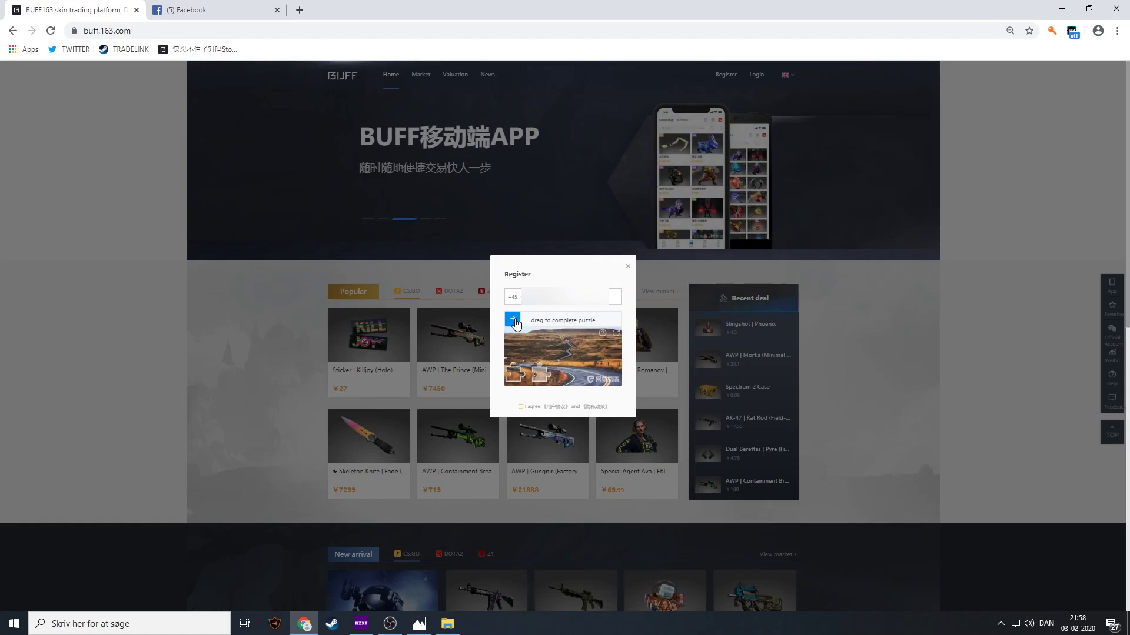
left_click_drag(516, 323, 541, 323)
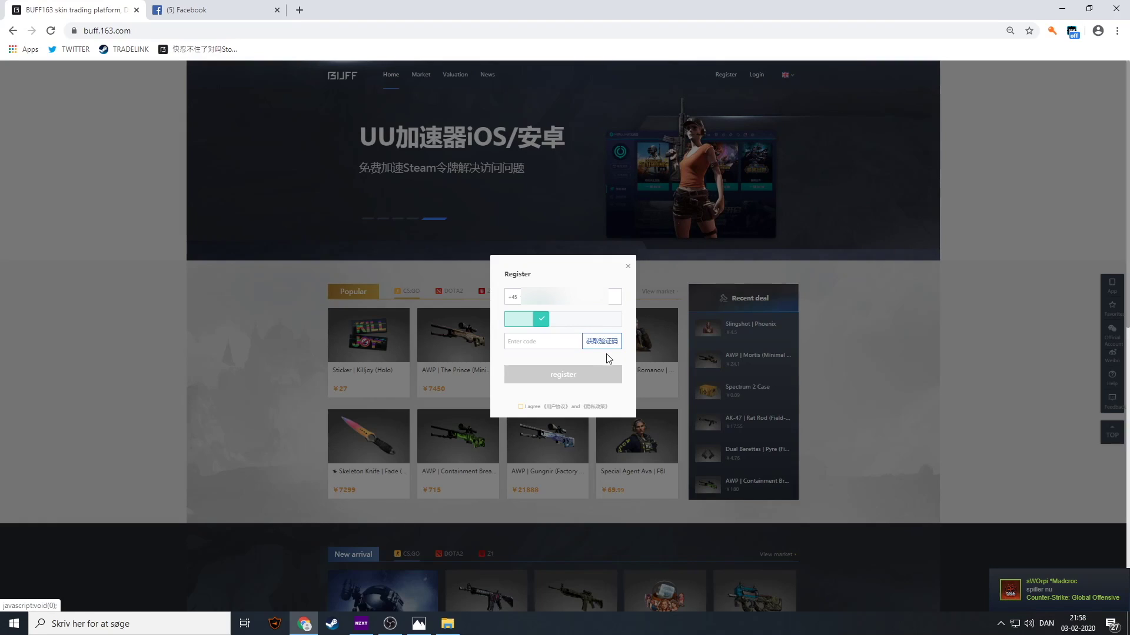
left_click(559, 345)
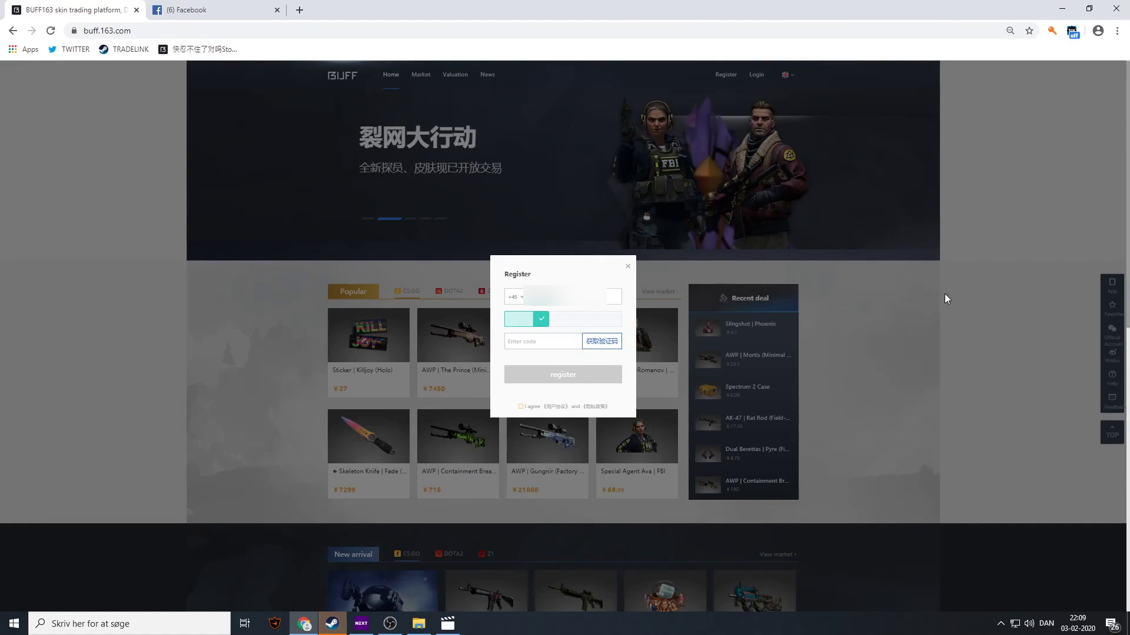
left_click(603, 346)
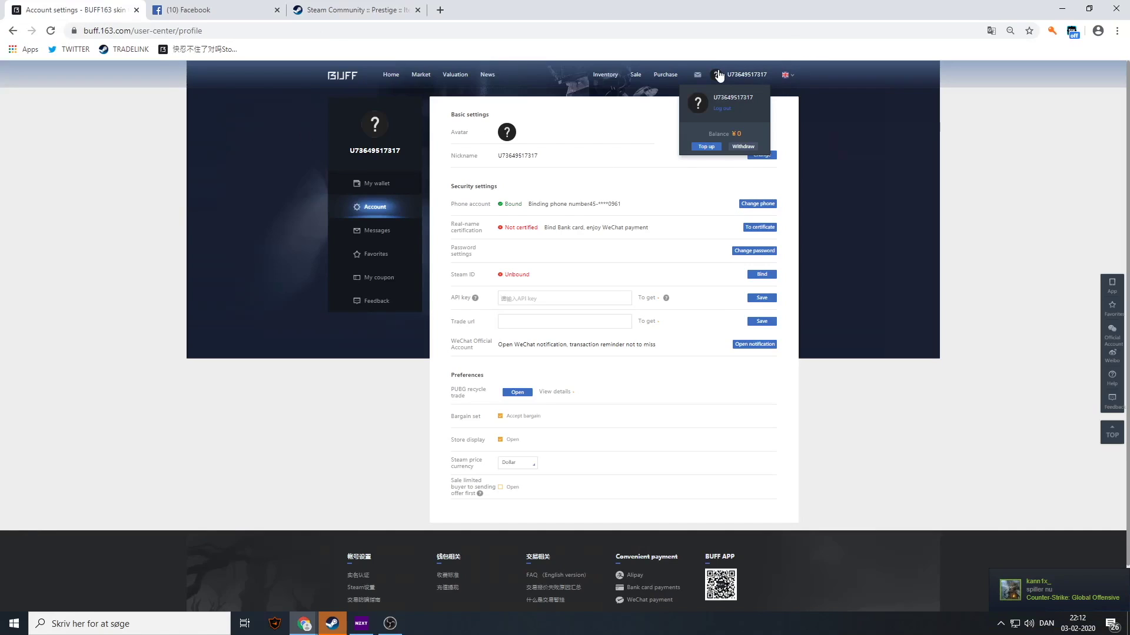
Bind the signed-in Steam account to the BUFF account in the security settings and confirm it
left_click(746, 75)
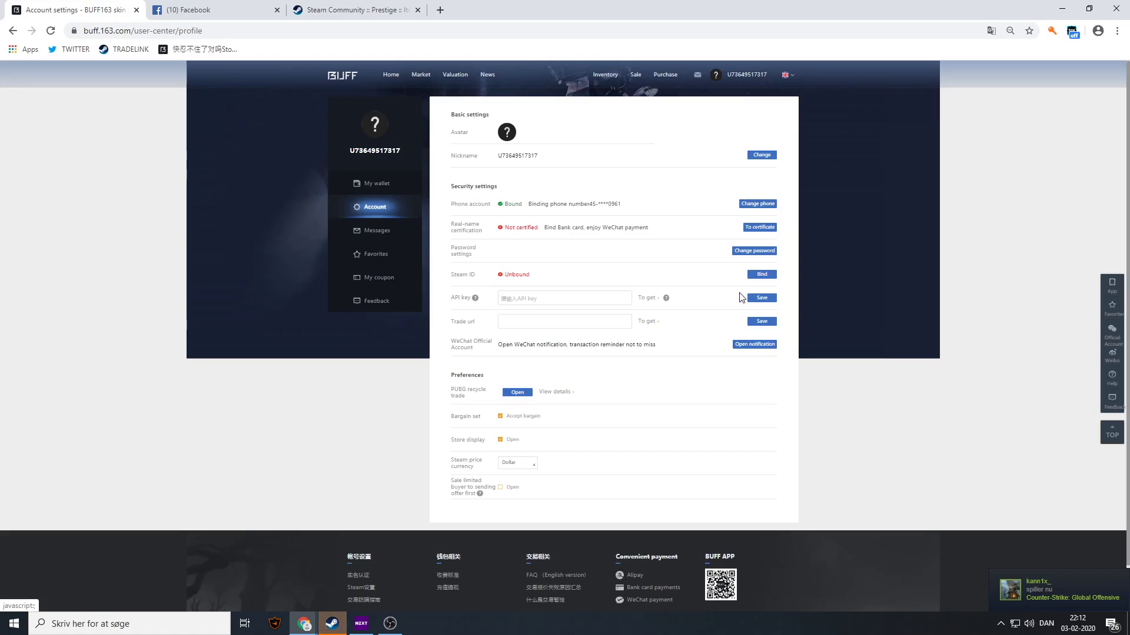
left_click(759, 276)
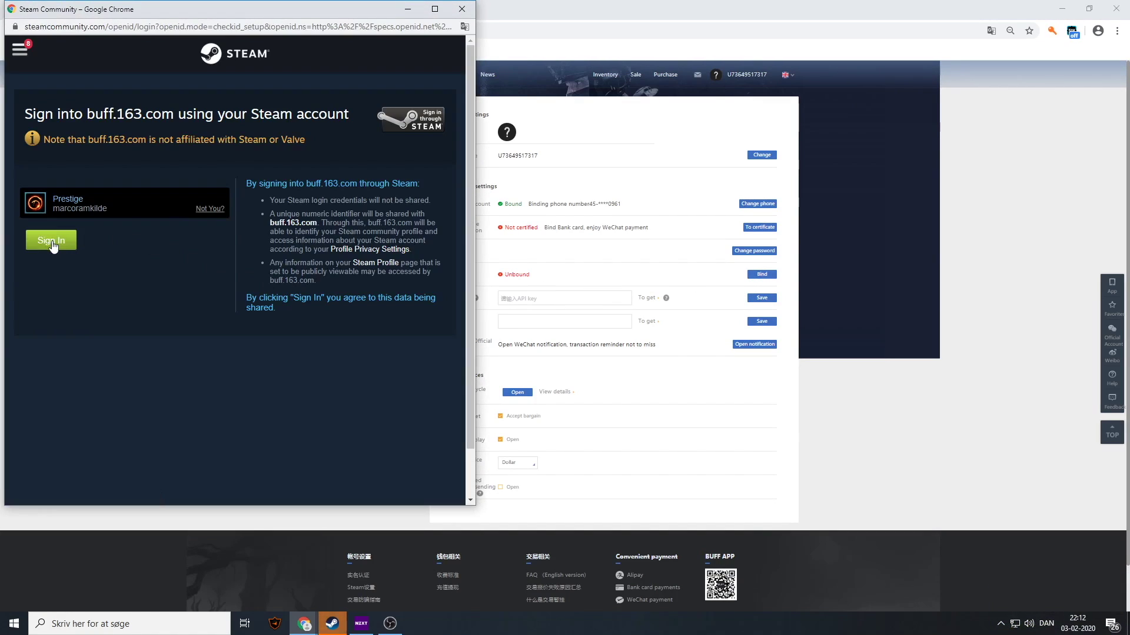
left_click(52, 244)
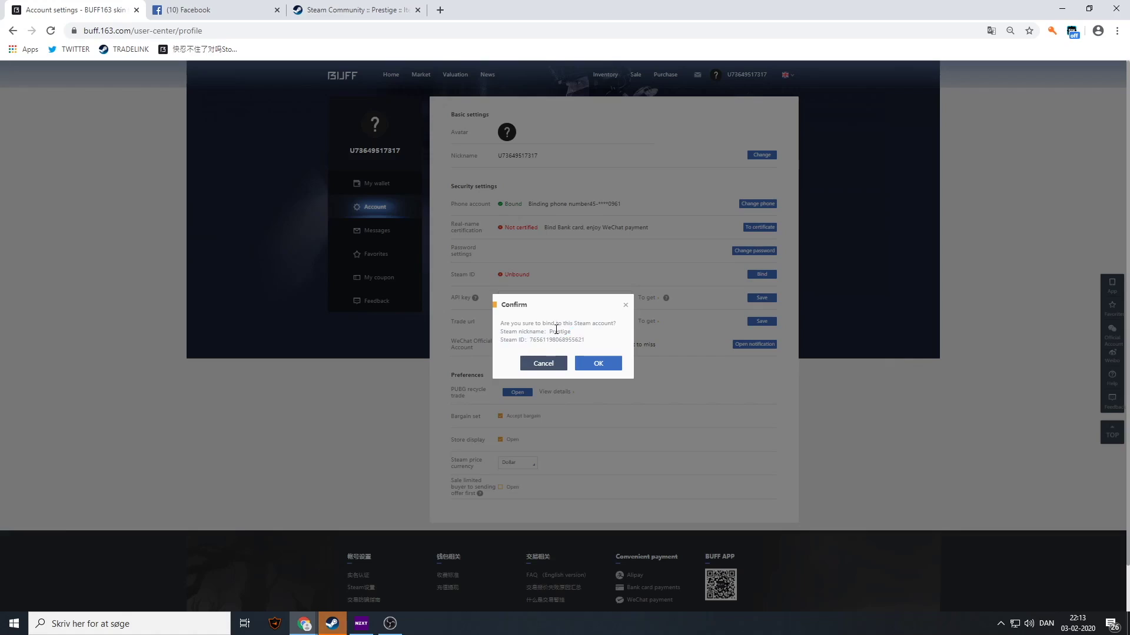
left_click(596, 364)
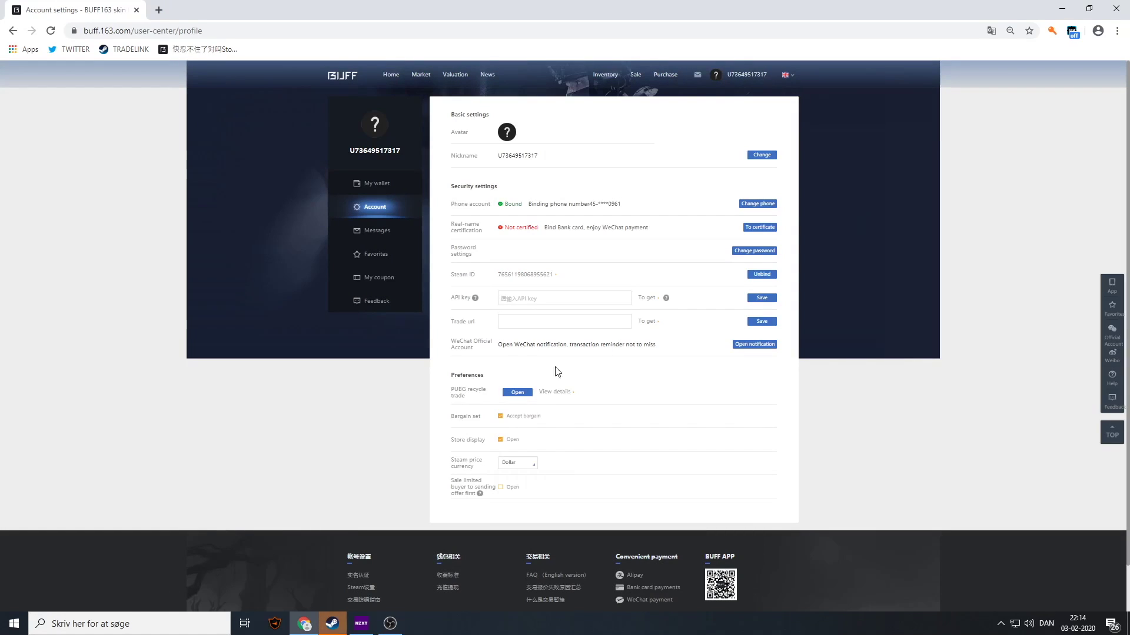
Register a Steam Web API key with the domain name wdfkowefewf, agreeing to the terms of use
left_click(644, 299)
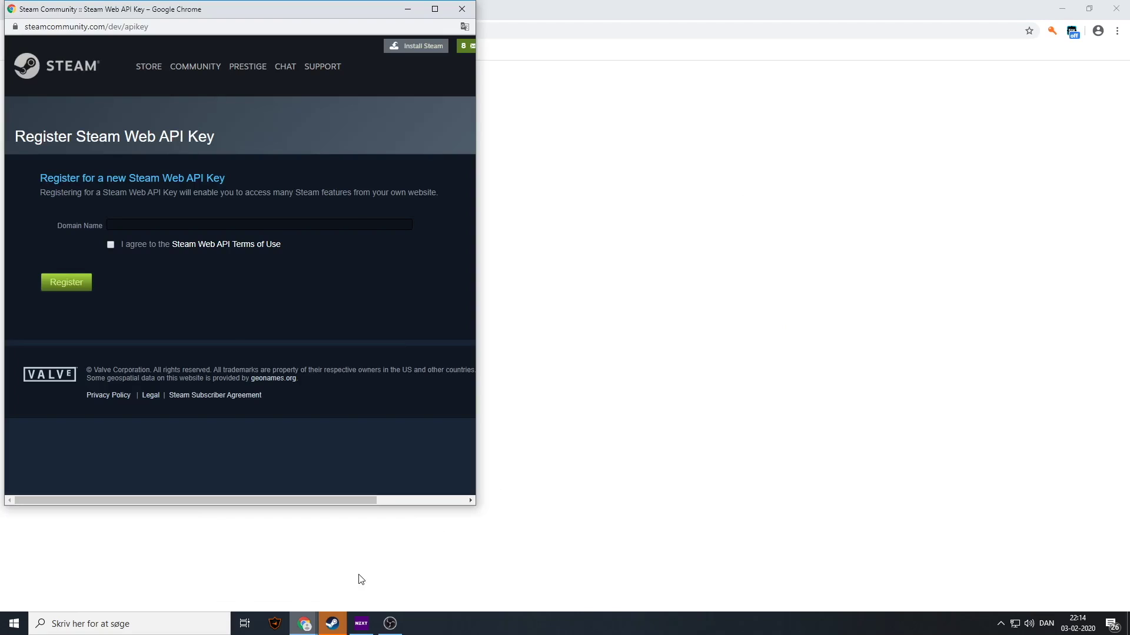
left_click(149, 226)
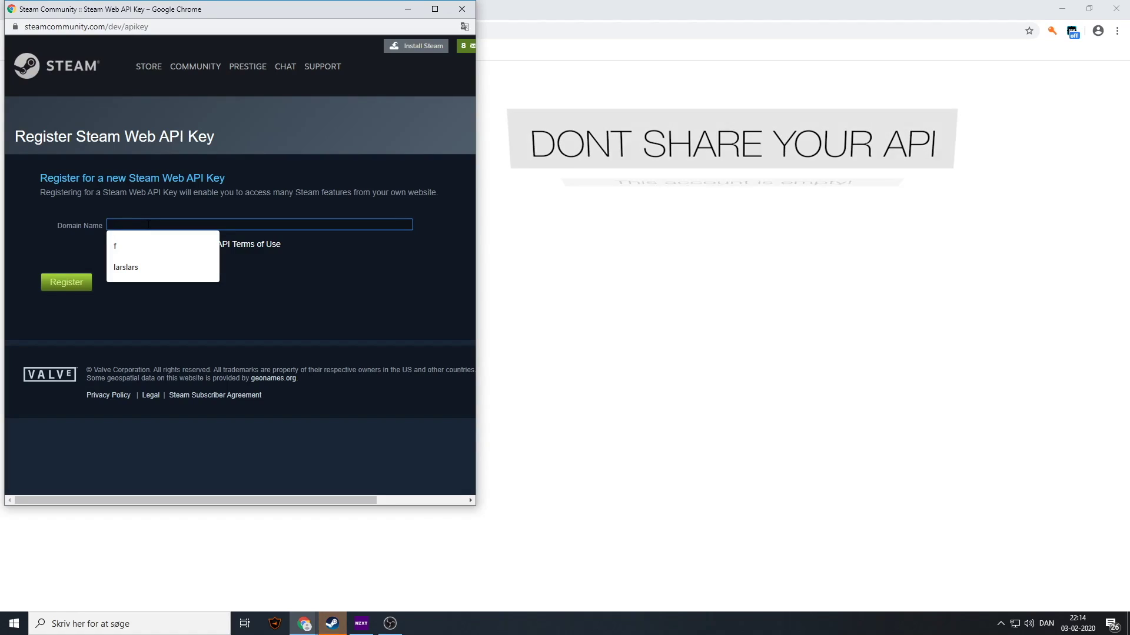
type("wdfkowefewf")
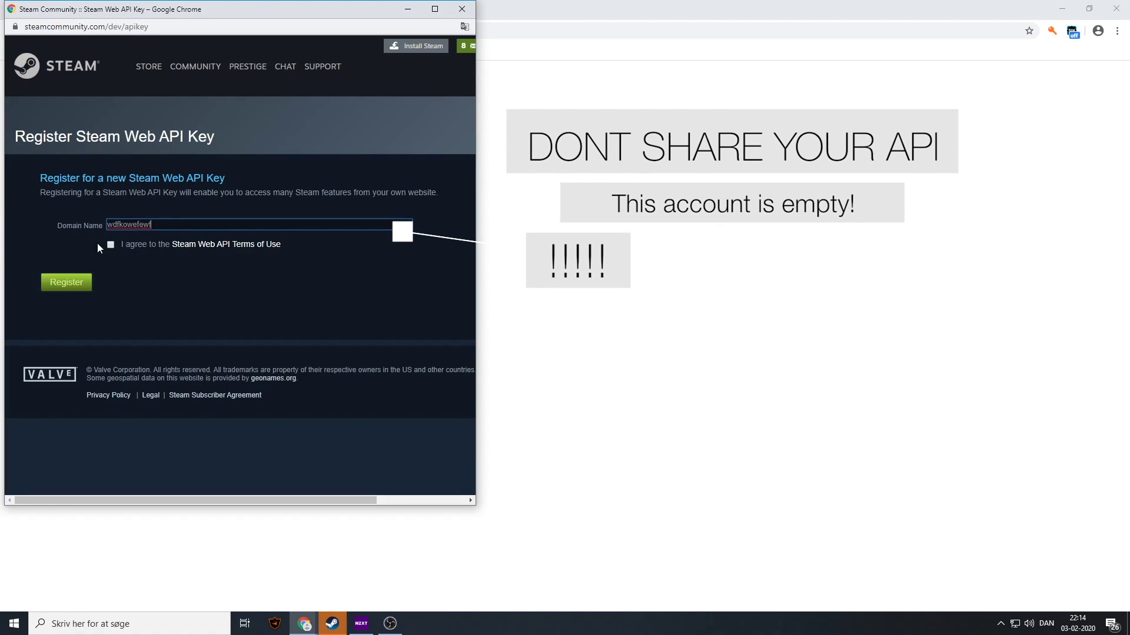
left_click(111, 245)
left_click(66, 283)
Copy the new Steam Web API key into the API key field of the BUFF account settings and save it
left_click_drag(161, 192, 59, 192)
key("ctrl+c")
key("ctrl+w")
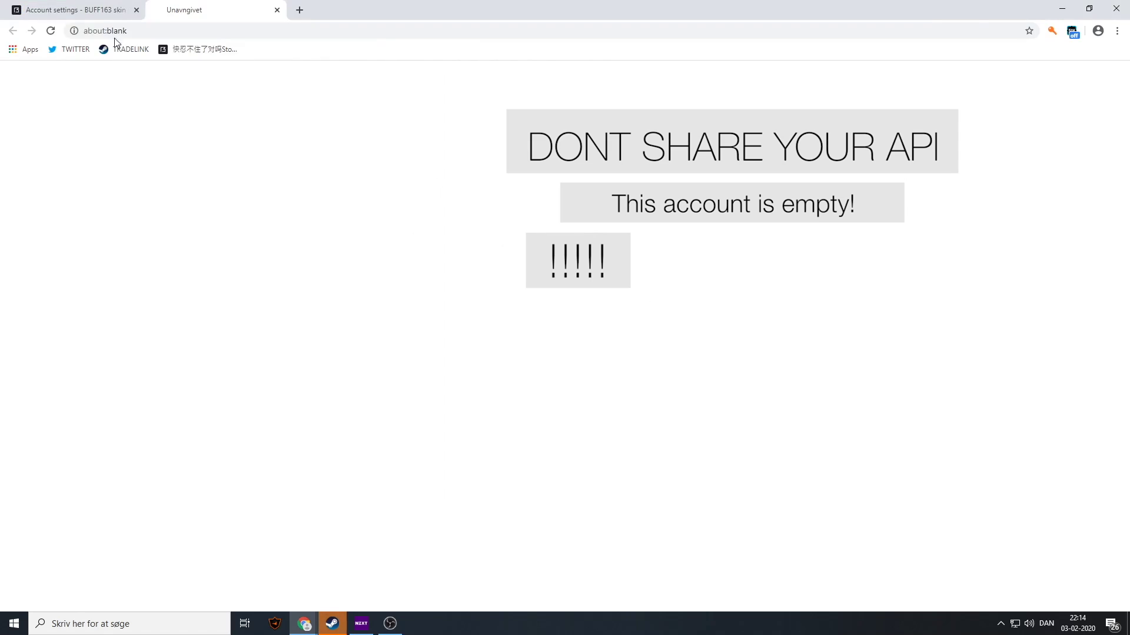
left_click(109, 11)
left_click(530, 299)
key("ctrl+v")
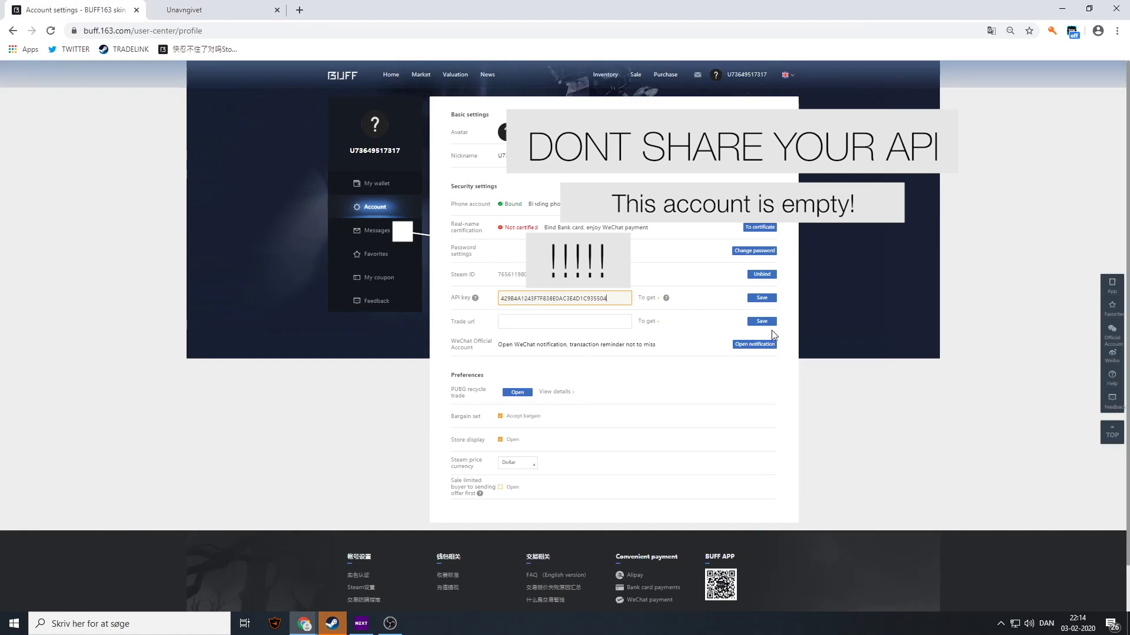
left_click(768, 298)
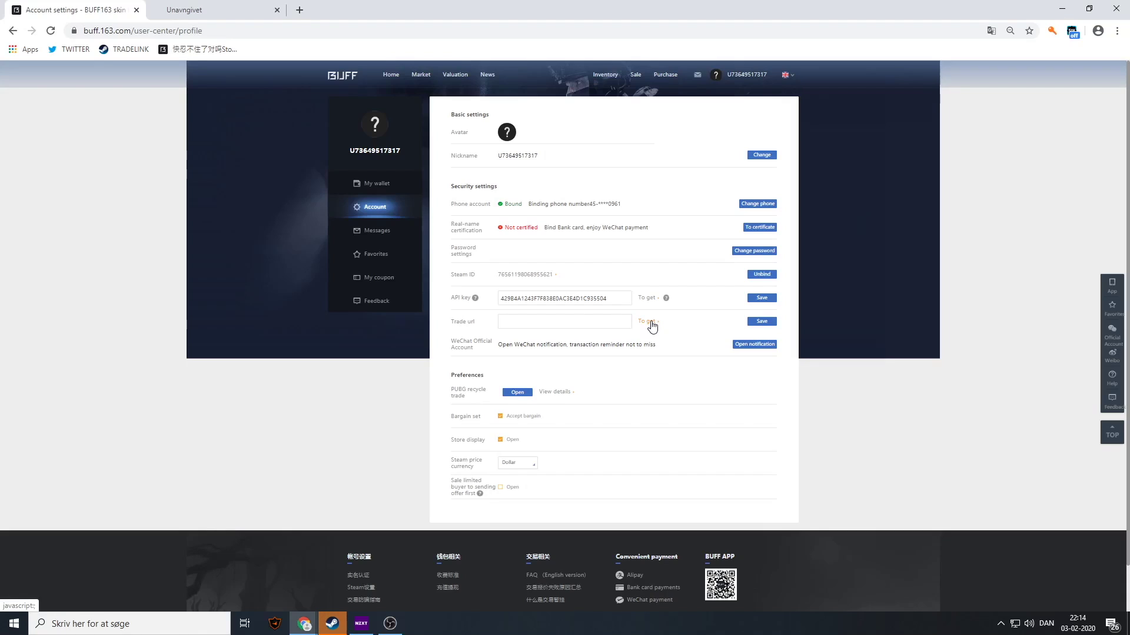
Copy the Steam trade URL into the Trade url field of the BUFF account settings and save it
left_click(649, 322)
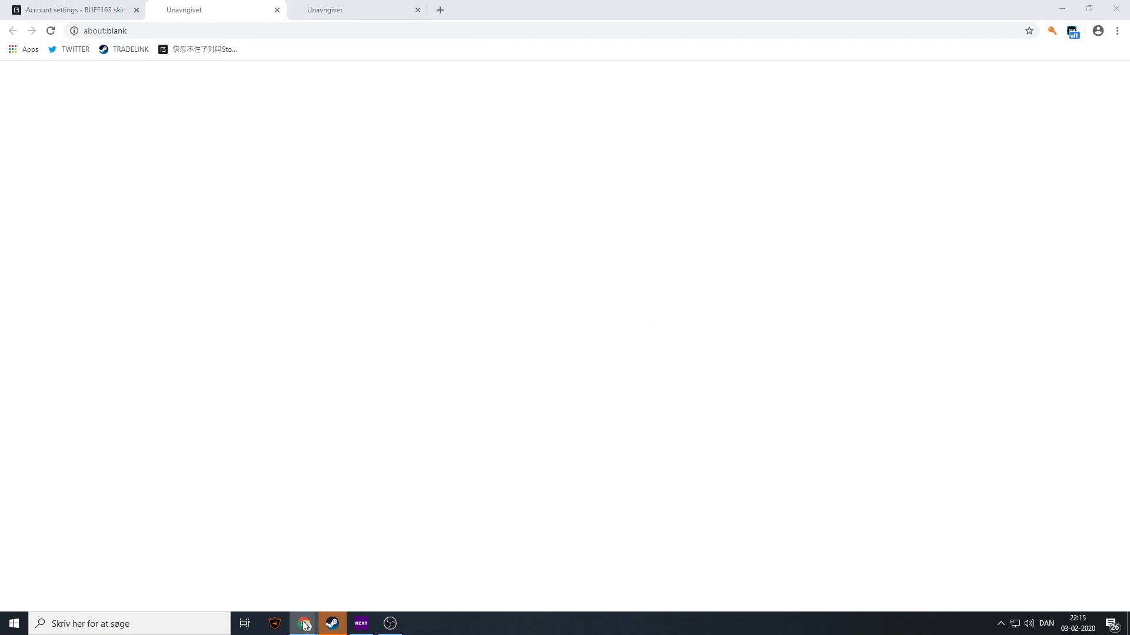
mouse_move(304, 623)
left_click(391, 579)
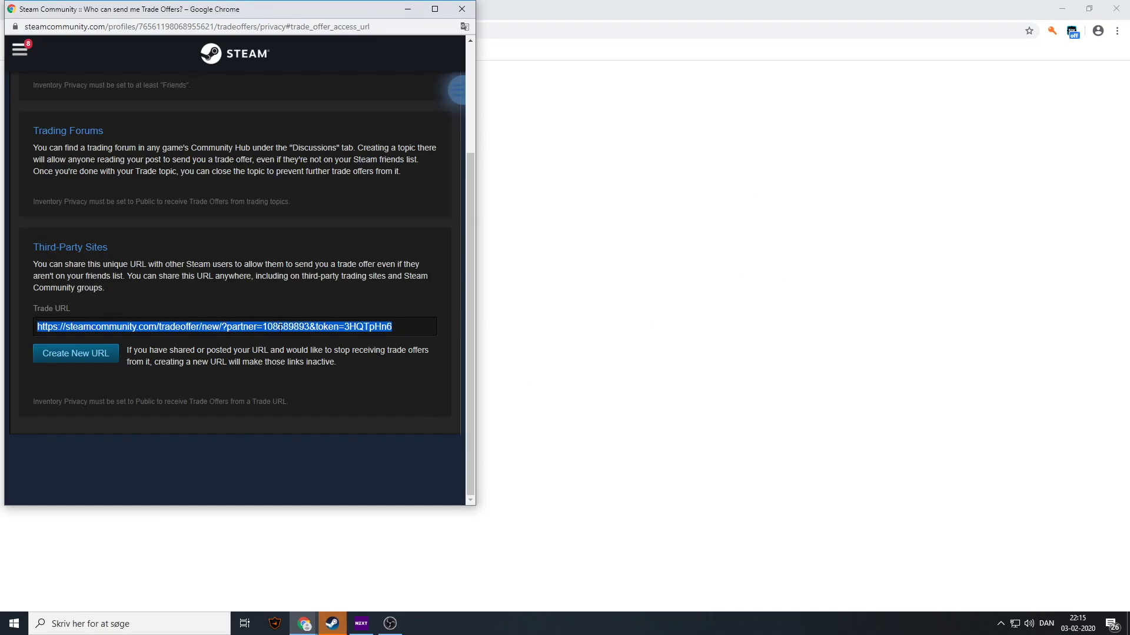
left_click(303, 623)
left_click(234, 574)
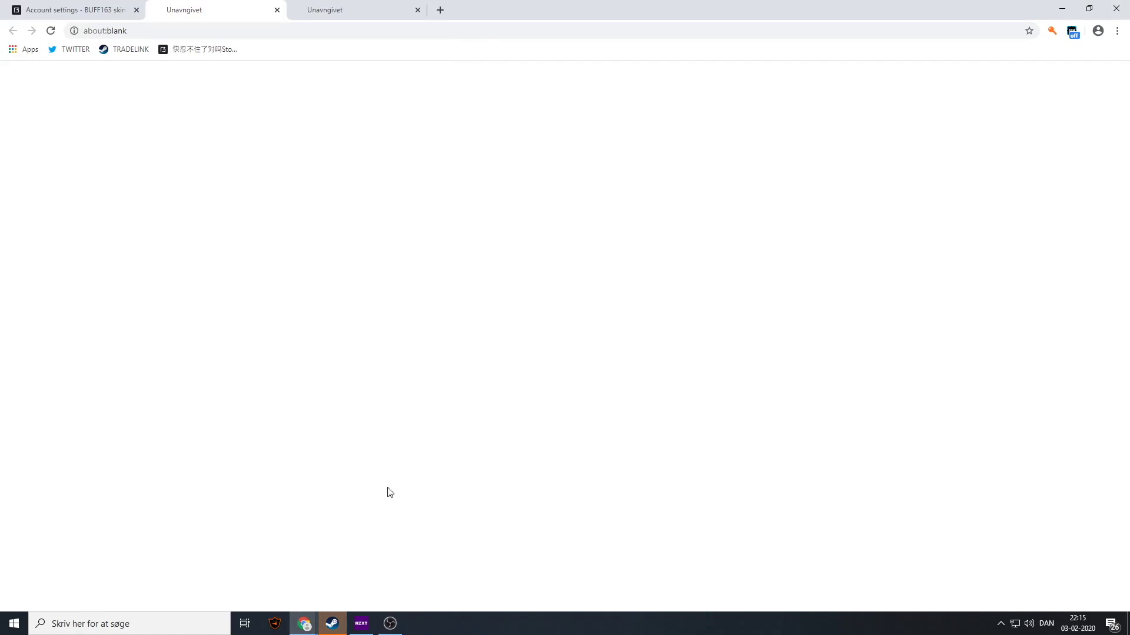
left_click(73, 9)
left_click(534, 323)
key("ctrl+v")
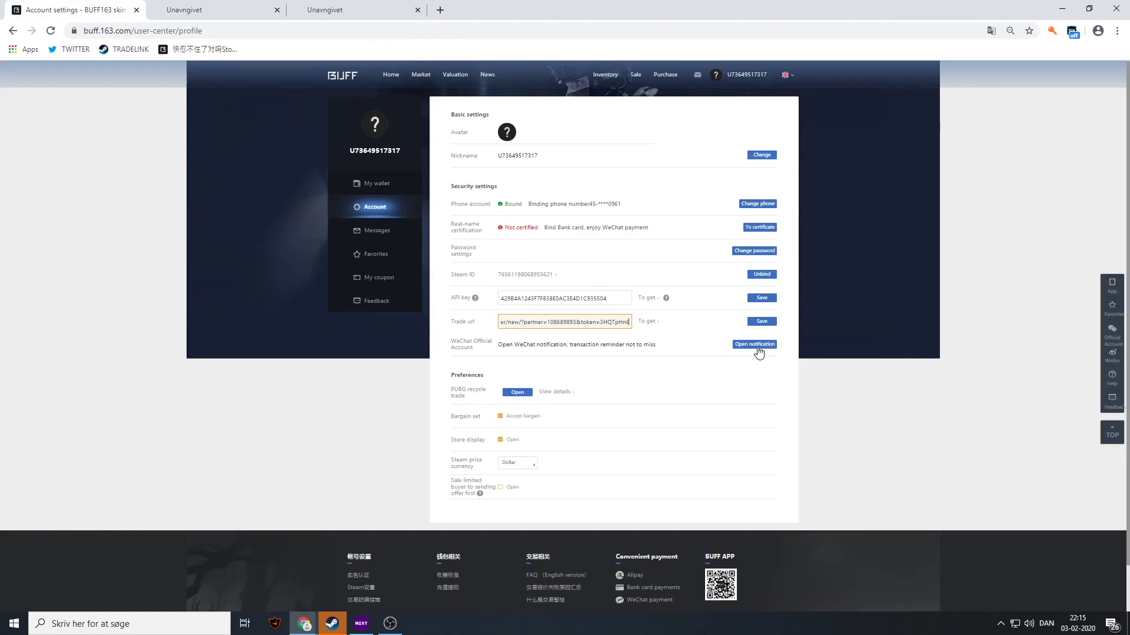
left_click(762, 321)
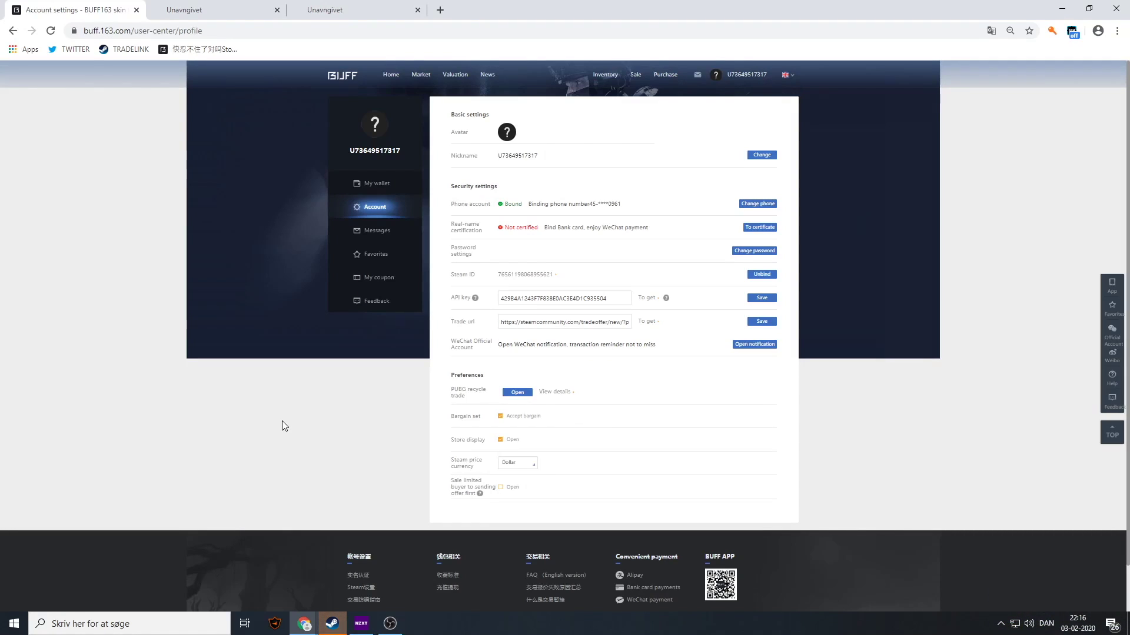
Try to change the account nickname to drophasbadprices
left_click(762, 155)
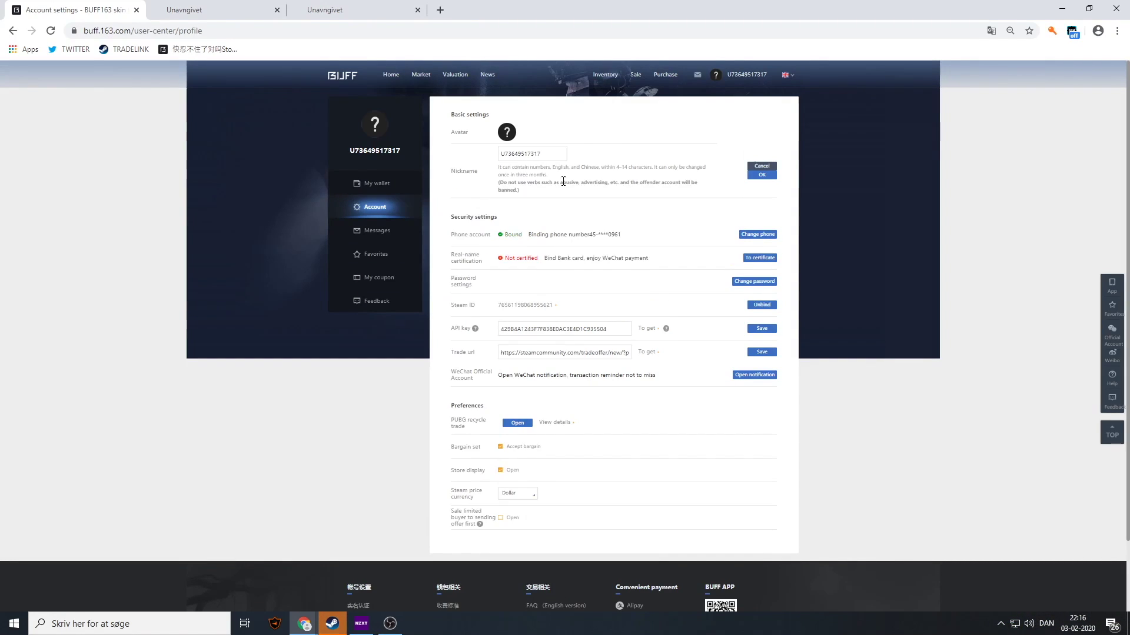
double_click(545, 152)
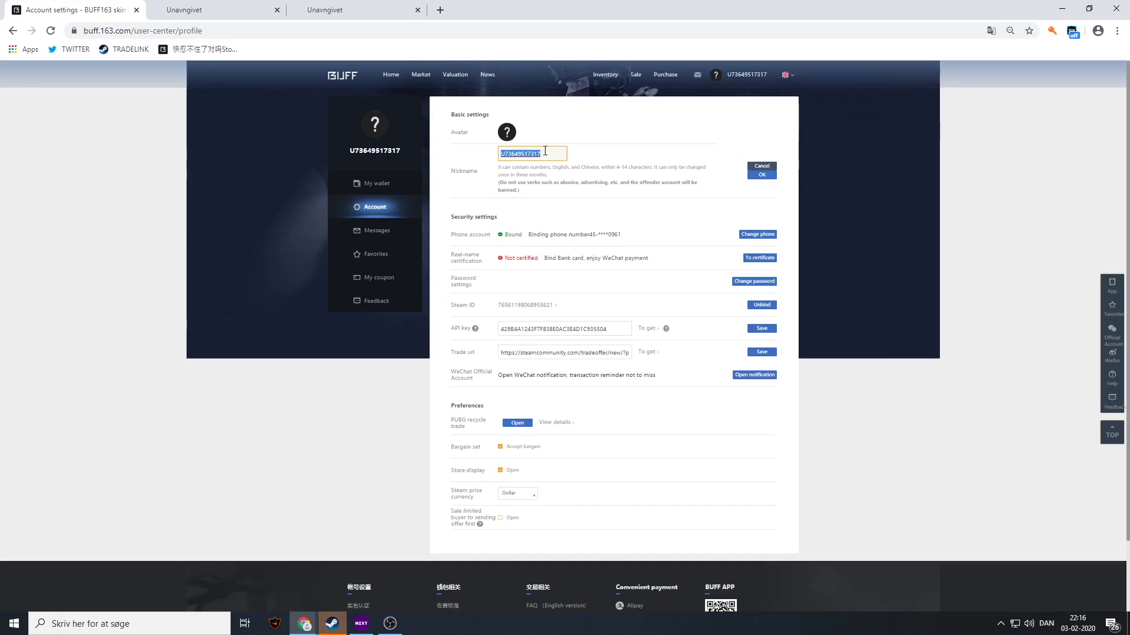
type("drophasbadprices")
left_click(761, 174)
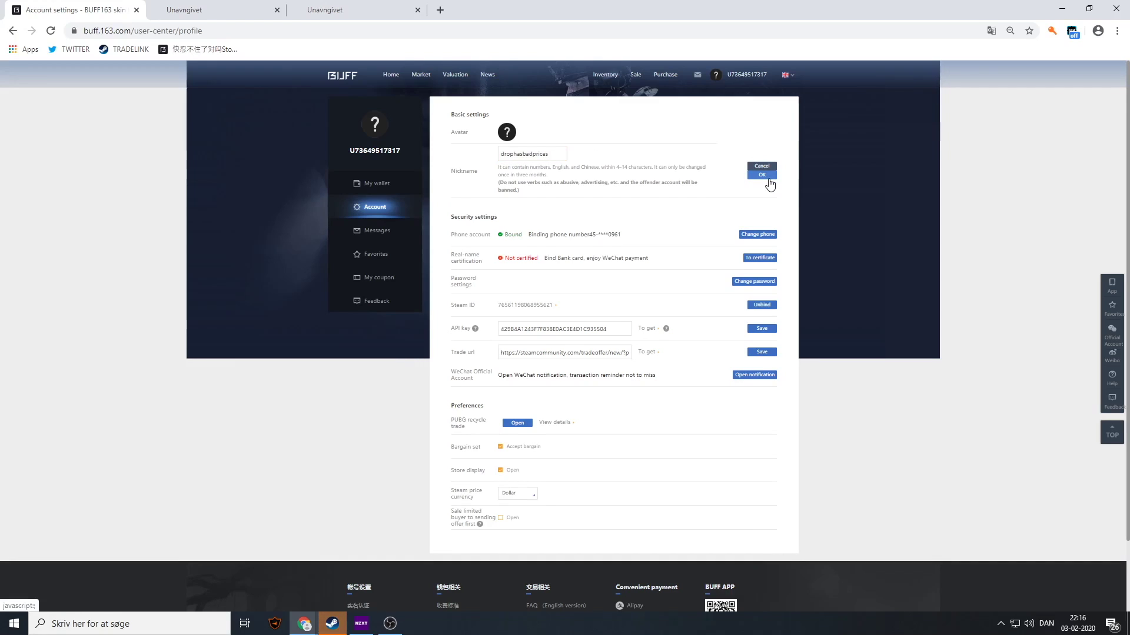
scroll(501, 378, "down", 1)
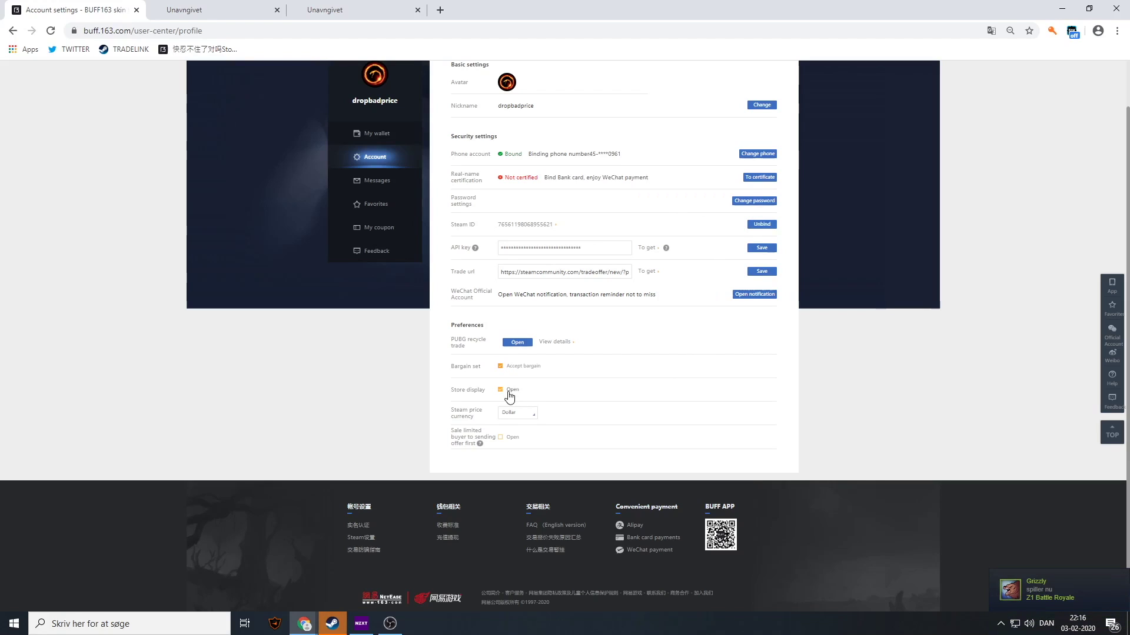
scroll(352, 439, "up", 1)
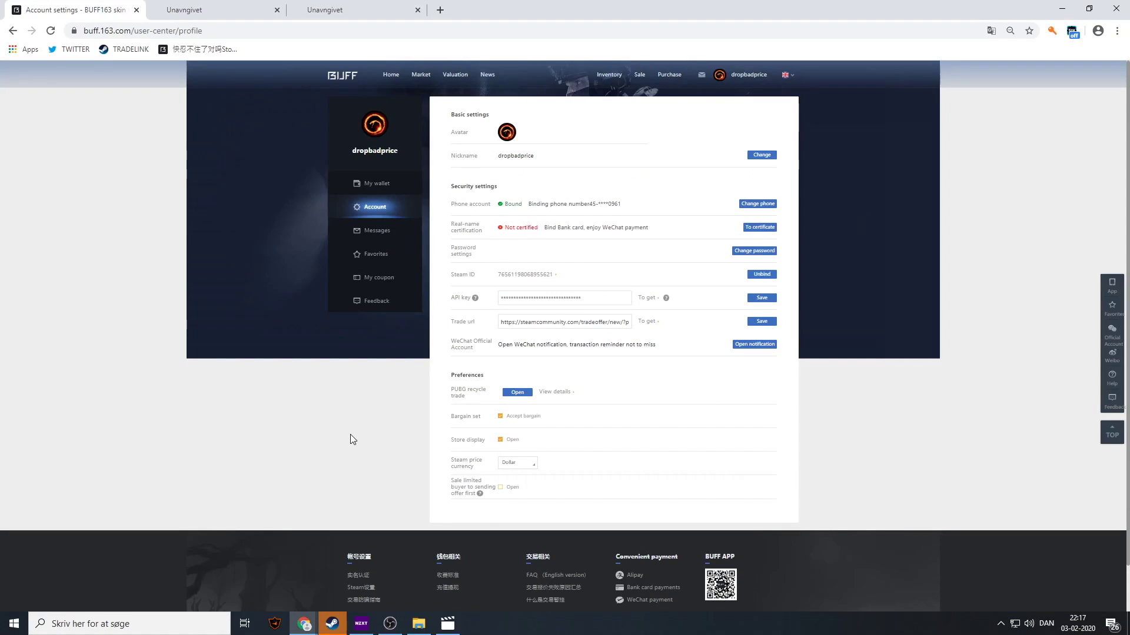